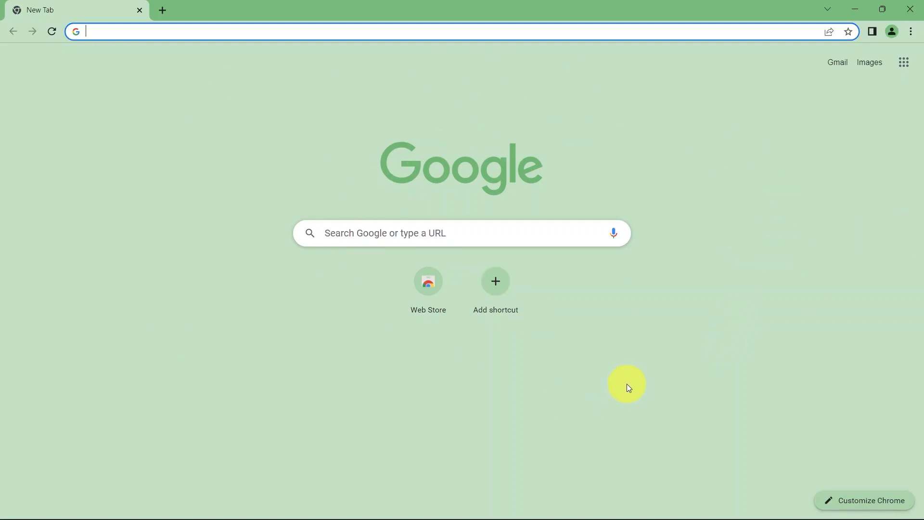
Search Google for "Australian National Maps" and open the About page of NationalMap from the results
click(498, 236)
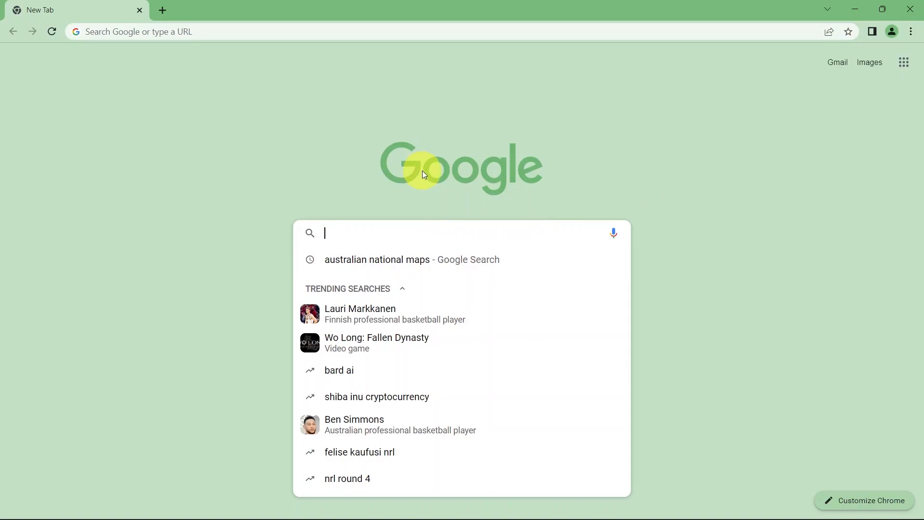
text(Austral)
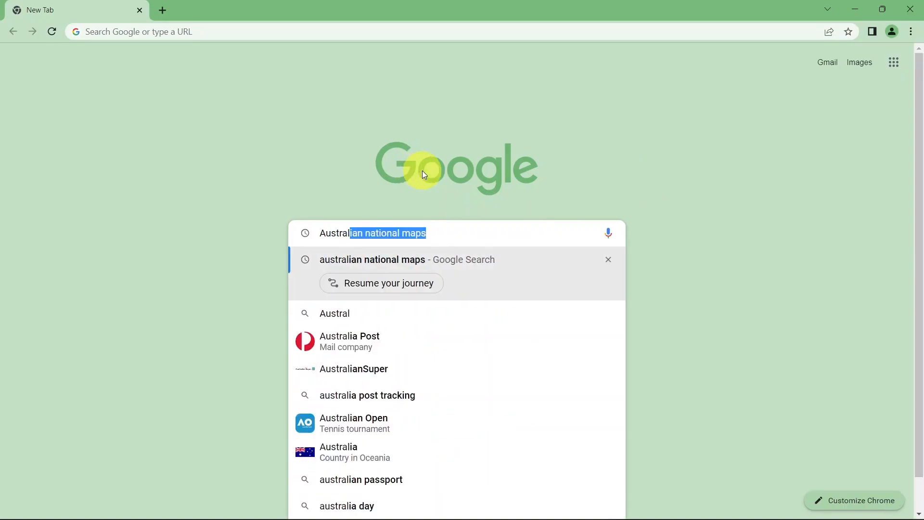
text(ian Nationa)
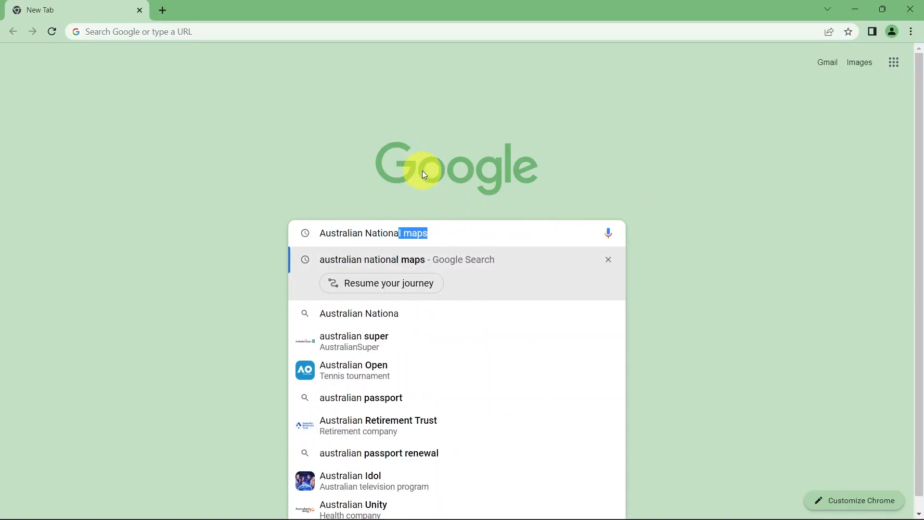
text(l Maps)
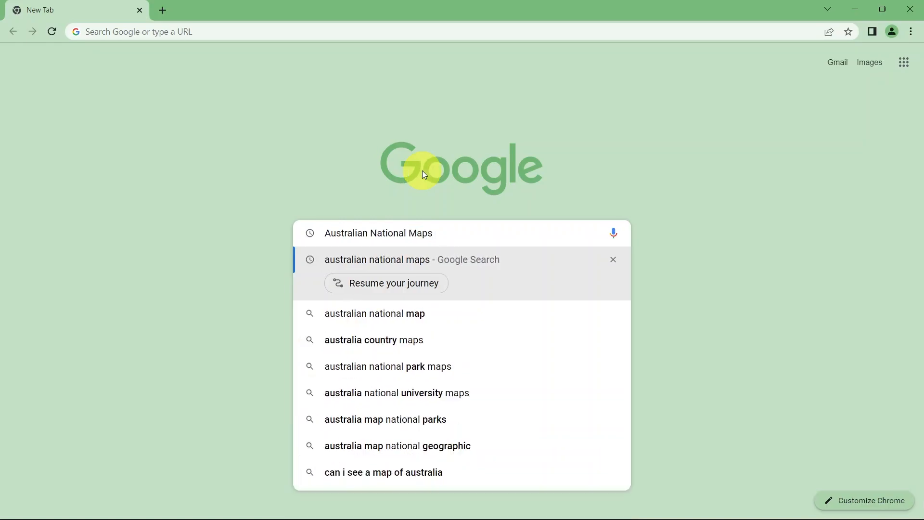
key(Return)
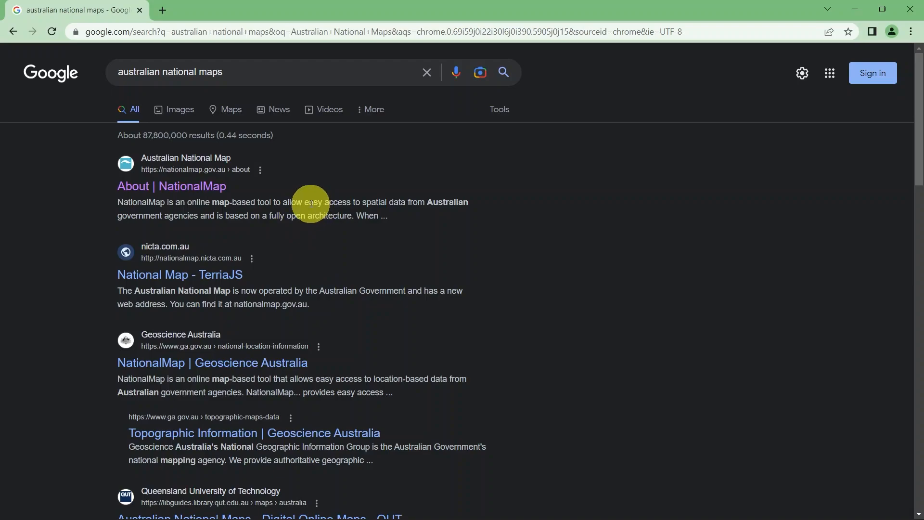
click(167, 193)
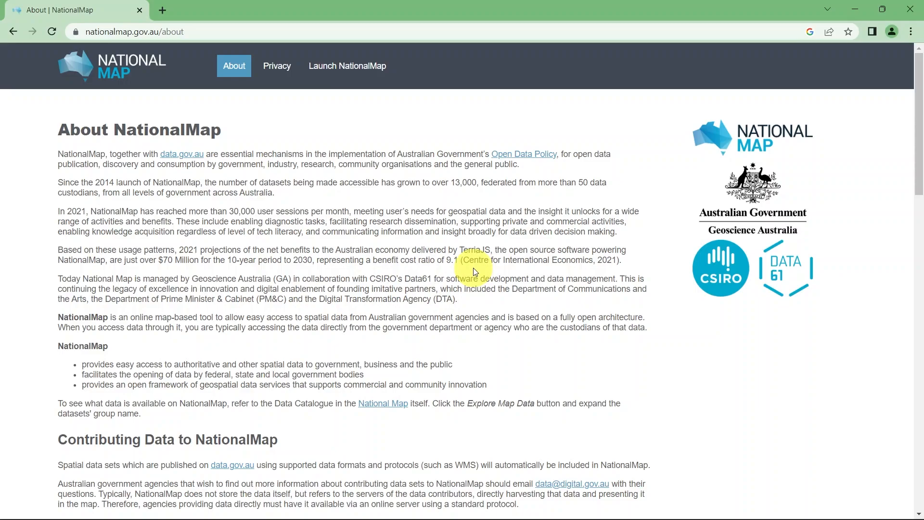
Launch NationalMap from its About page and dismiss the getting-started message
scroll(475, 272, down, 6)
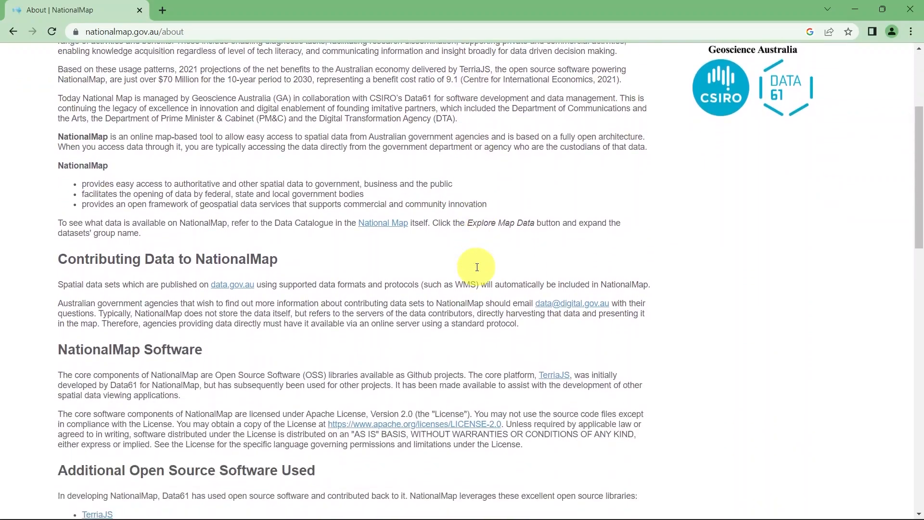
scroll(476, 270, down, 3)
scroll(479, 269, down, 3)
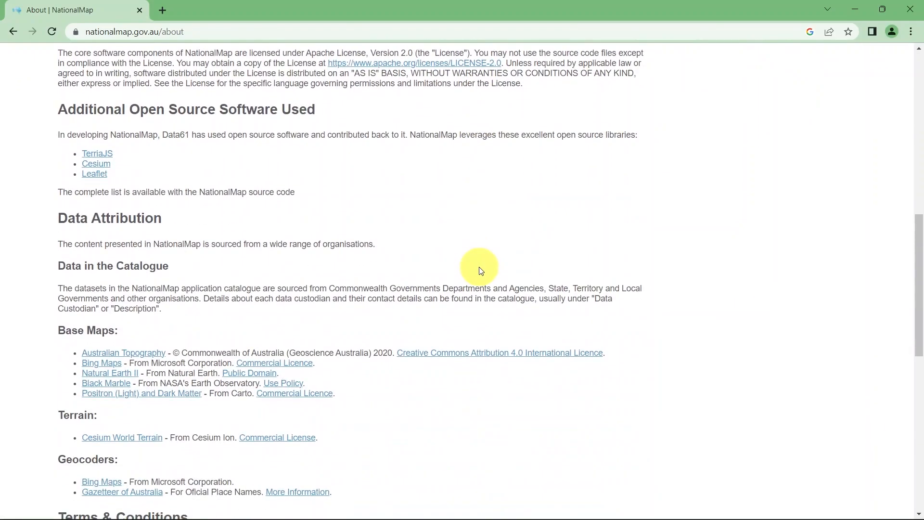
scroll(482, 271, down, 5)
scroll(486, 271, up, 16)
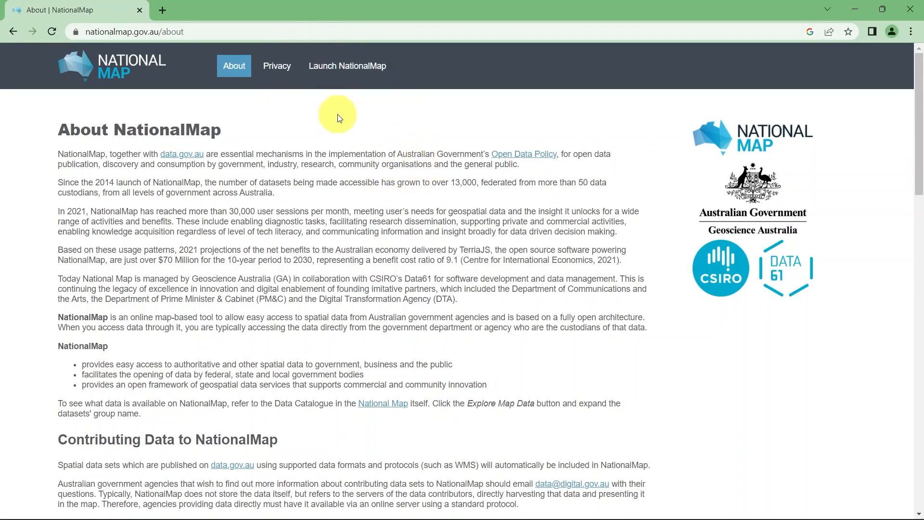
click(352, 68)
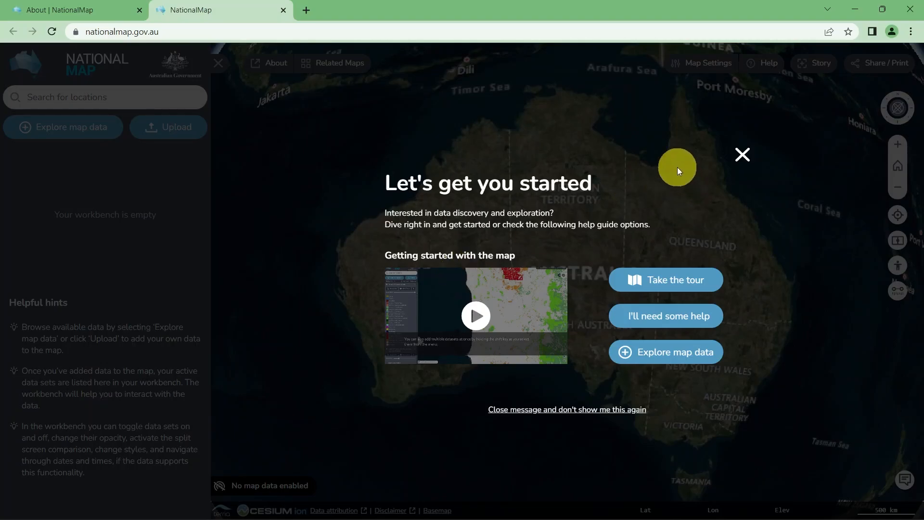
click(743, 155)
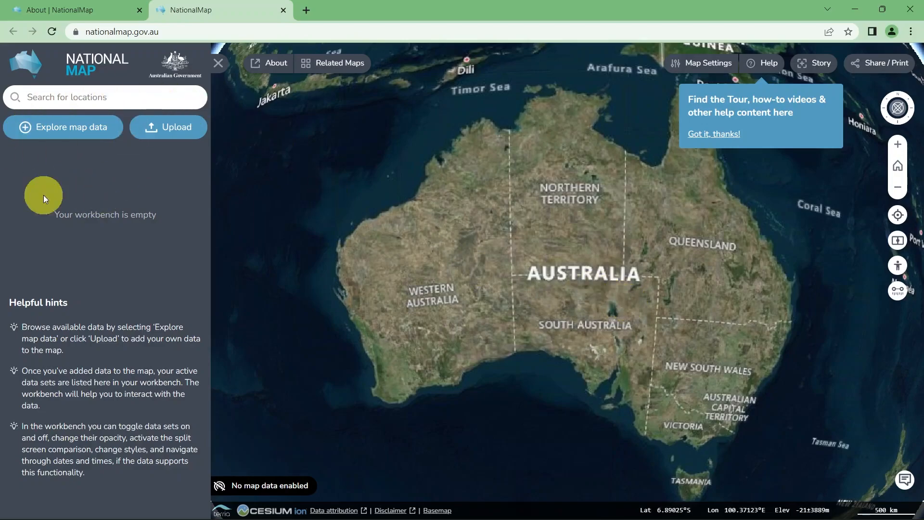
Search the map for the property's street address and go to the matching location
click(114, 96)
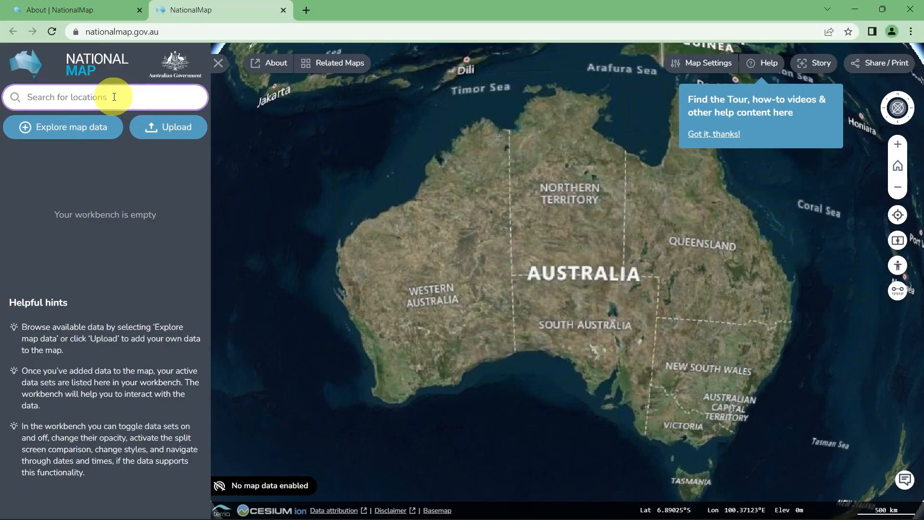
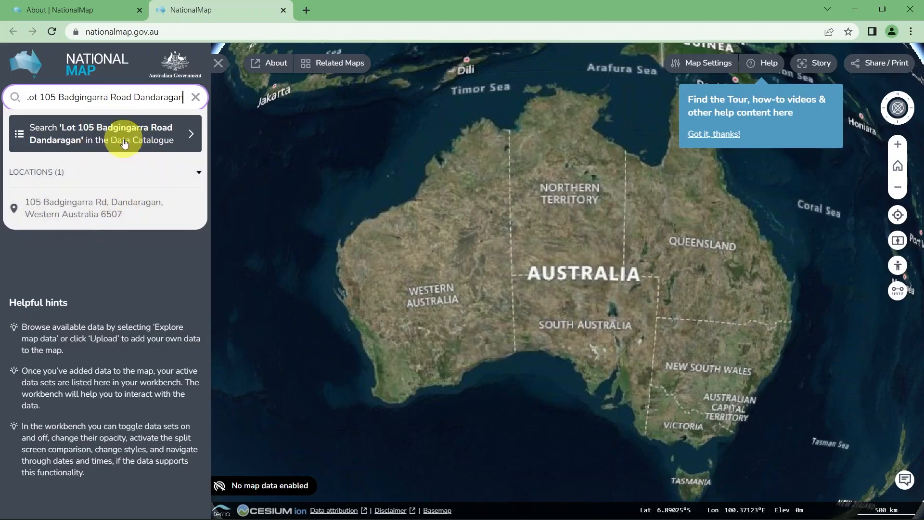
click(104, 211)
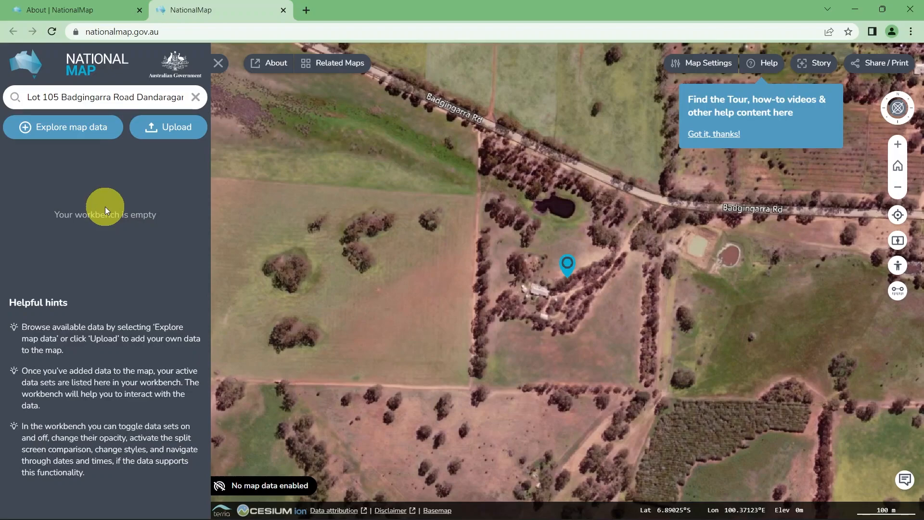
Examine the aerial imagery of the paddocks, tree lines and road surrounding the marked property
drag(549, 273, 525, 112)
drag(389, 220, 680, 269)
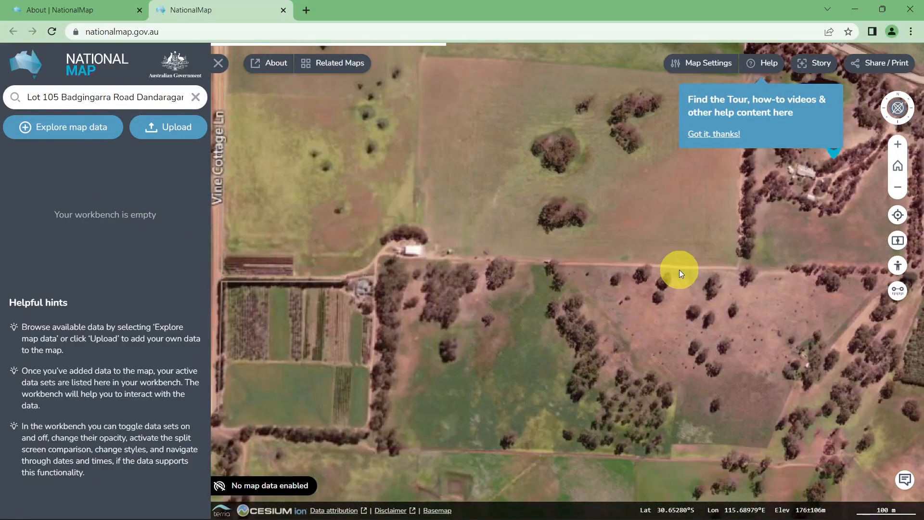
click(618, 189)
mouse_move(617, 187)
mouse_down()
mouse_move(586, 373)
mouse_move(524, 322)
mouse_up()
mouse_move(732, 345)
mouse_down()
mouse_move(571, 296)
mouse_move(454, 292)
mouse_up()
drag(480, 292, 565, 284)
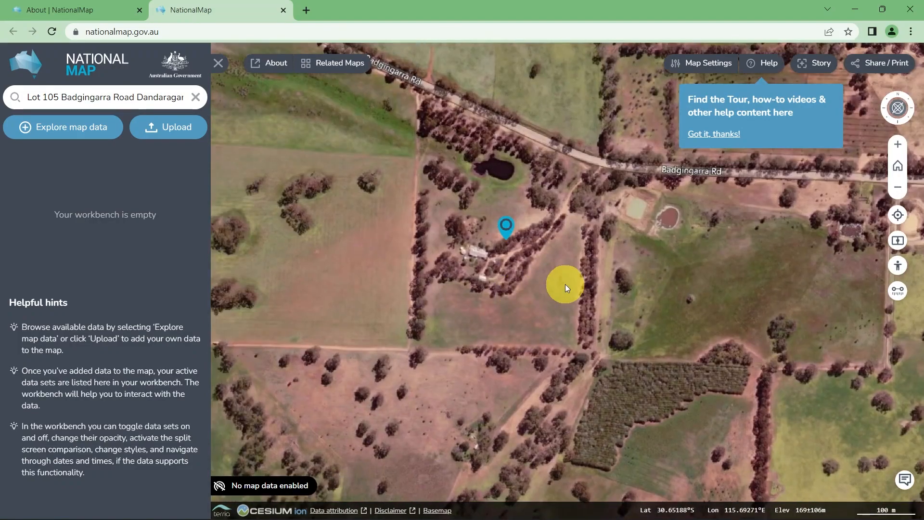
scroll(570, 271, down, 1)
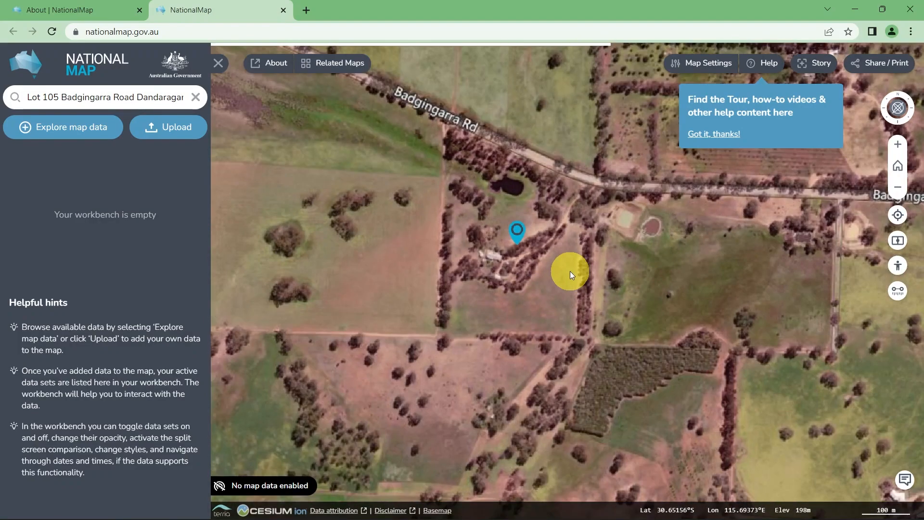
scroll(570, 271, down, 2)
scroll(571, 273, up, 1)
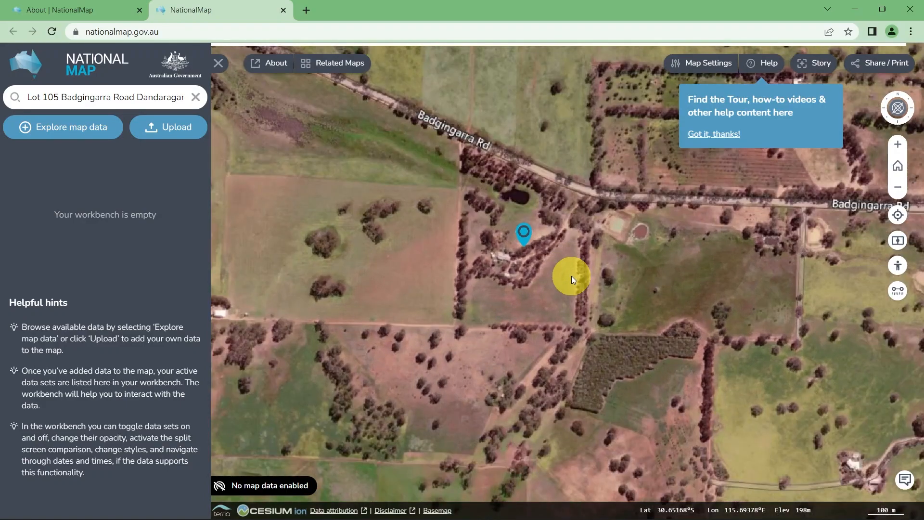
scroll(570, 276, up, 1)
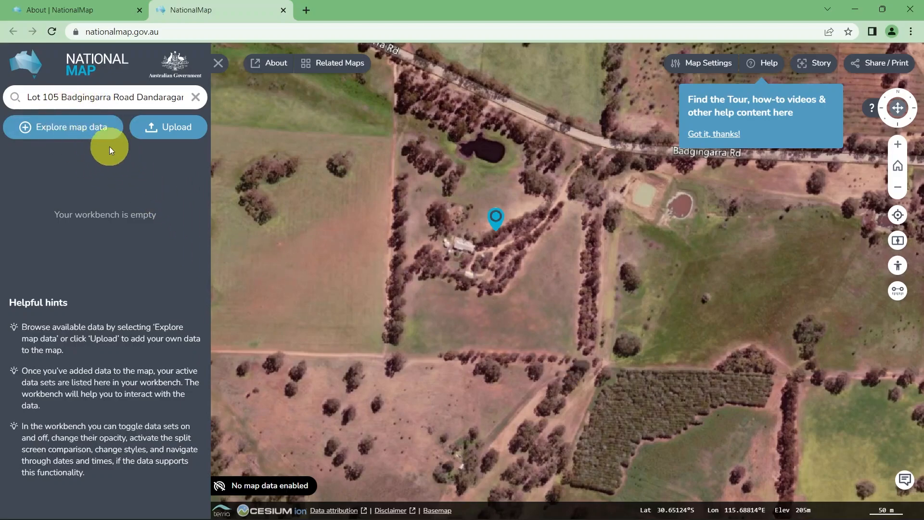
Add the DEA Fractional Cover (Landsat) dataset from National Datasets, Satellite Images, Land and vegetation to the map
click(70, 130)
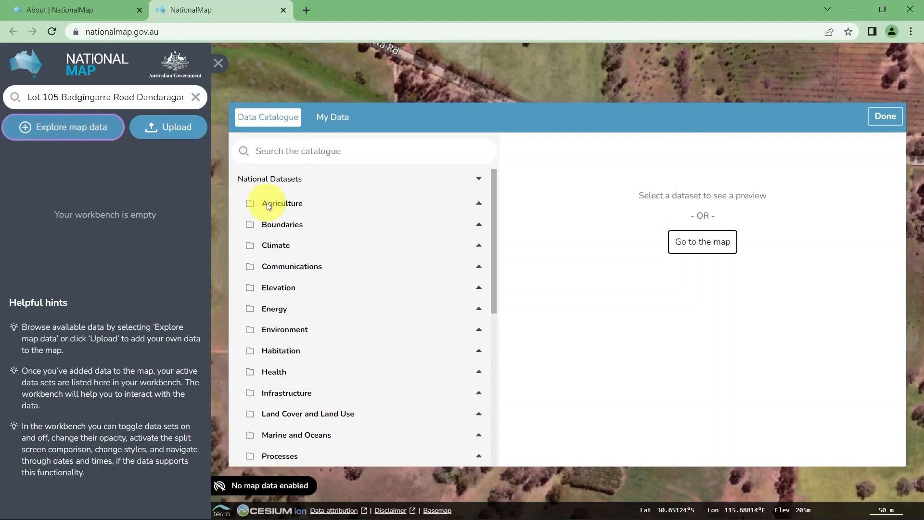
click(493, 233)
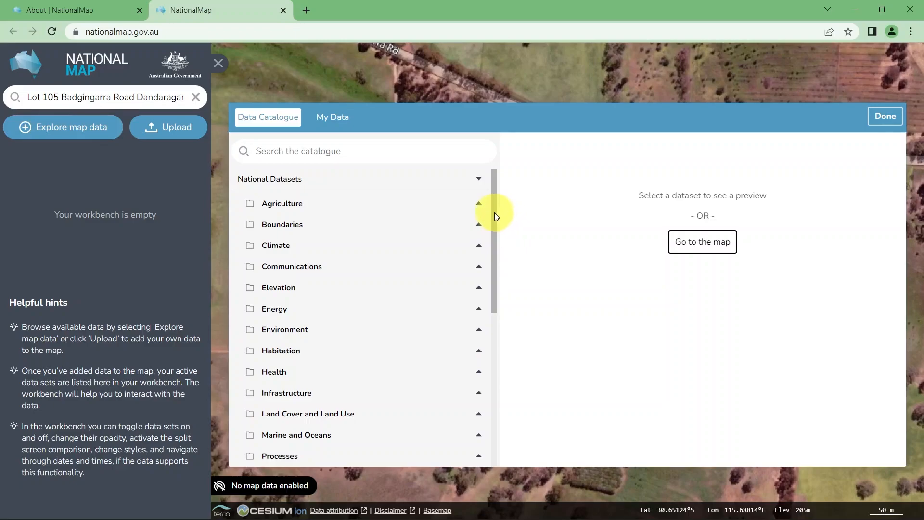
drag(493, 212, 503, 295)
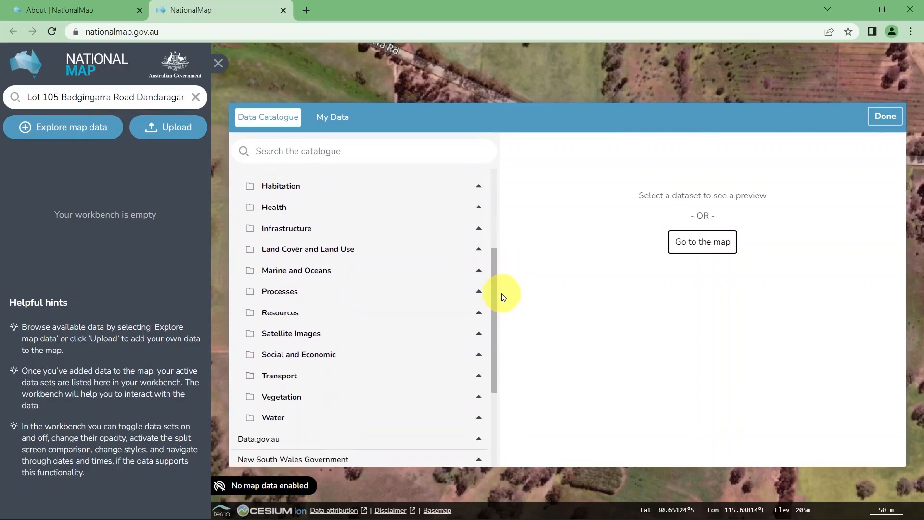
click(323, 327)
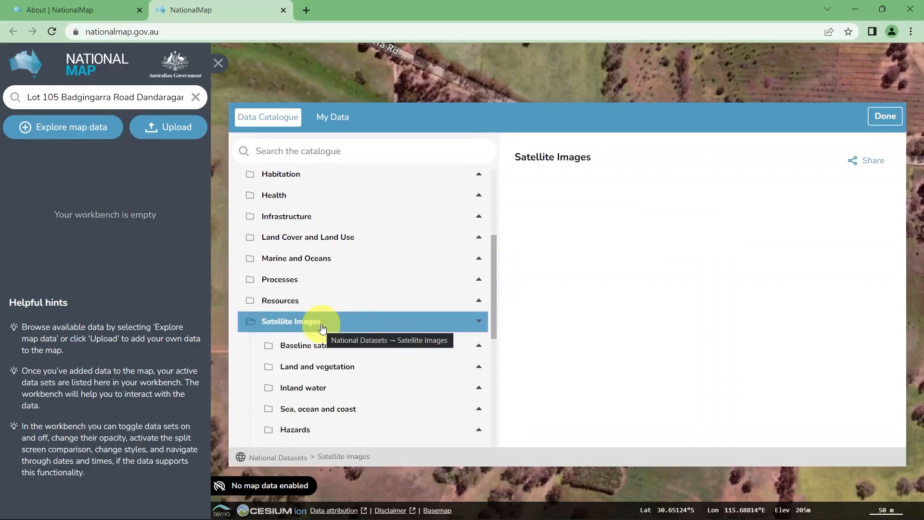
drag(493, 310, 494, 328)
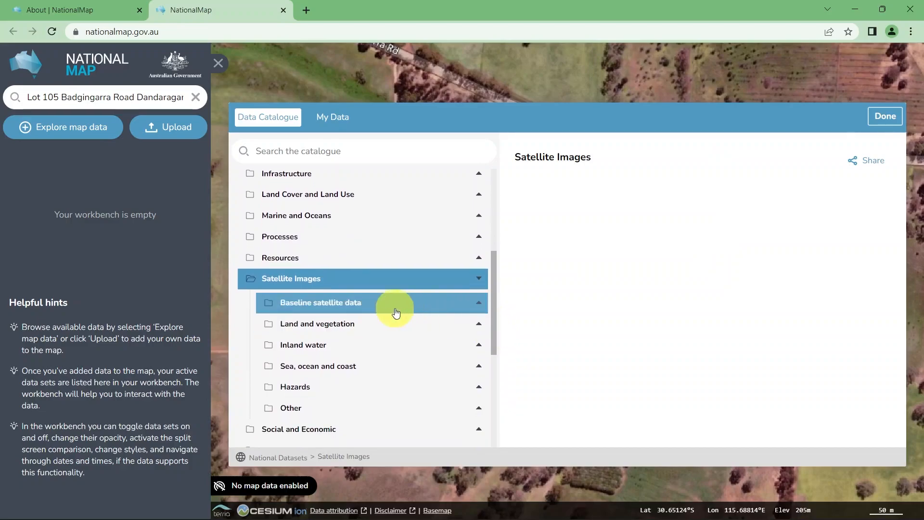
click(332, 328)
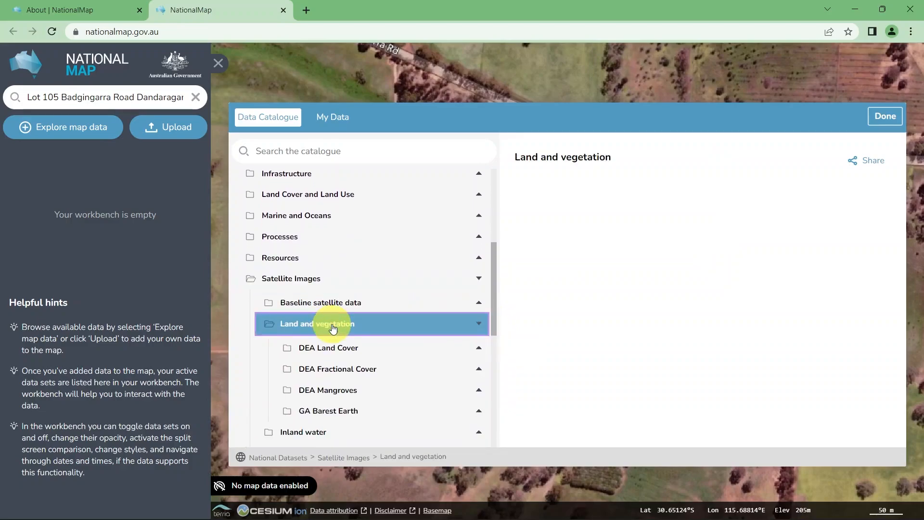
drag(494, 297, 496, 321)
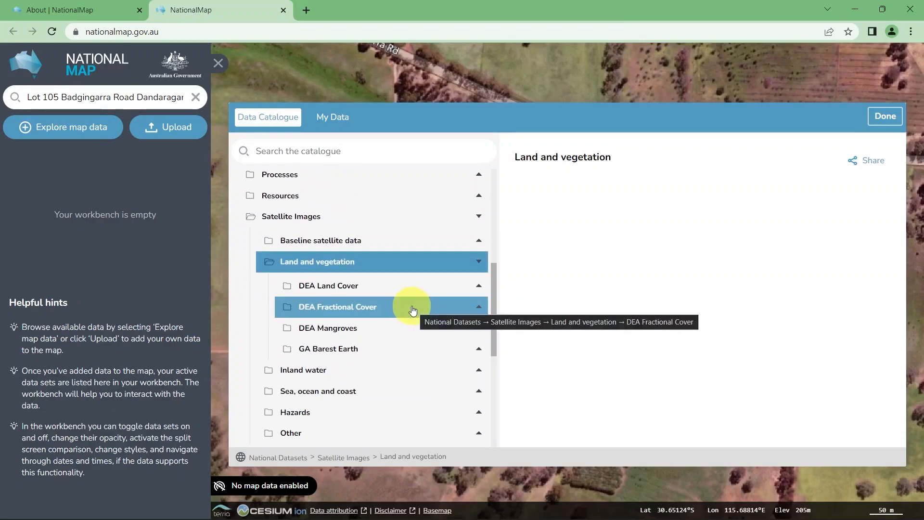
click(351, 312)
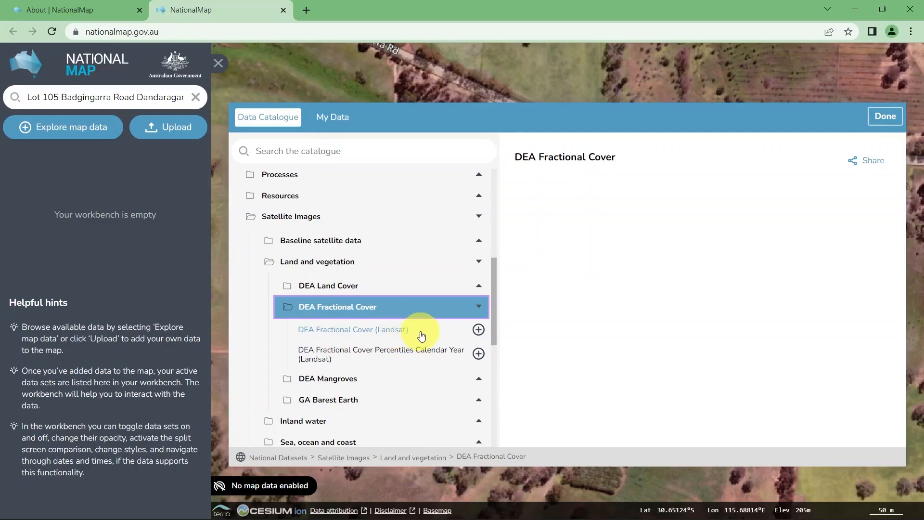
click(478, 330)
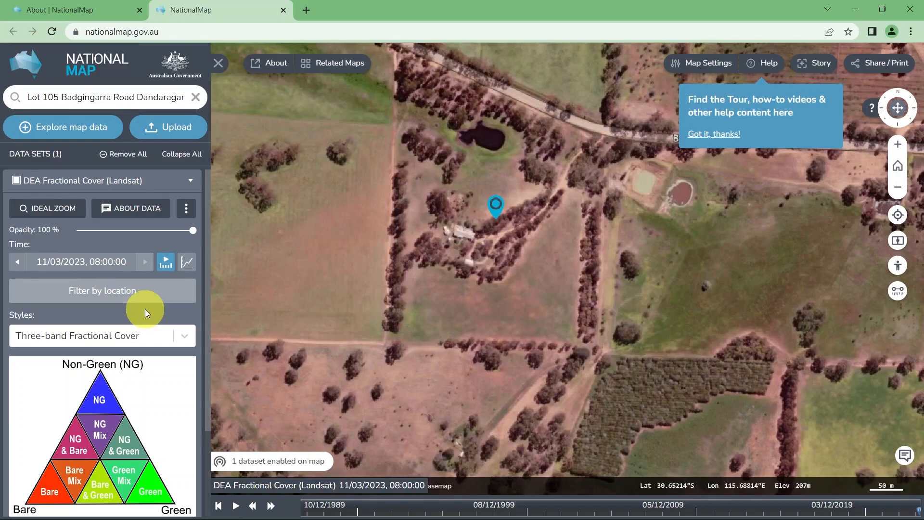
Set the fractional cover style to Bare Ground and filter the captures by a point beside the tree line southeast of the property marker
click(182, 339)
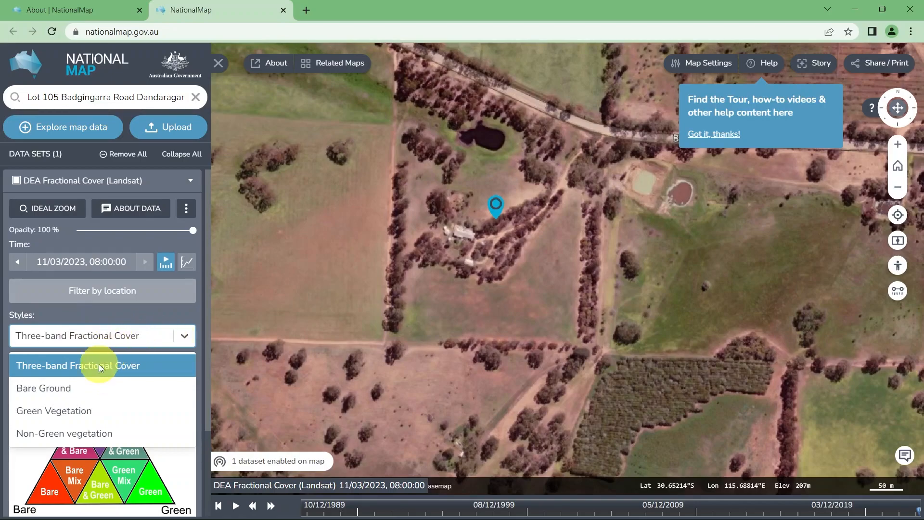
click(55, 389)
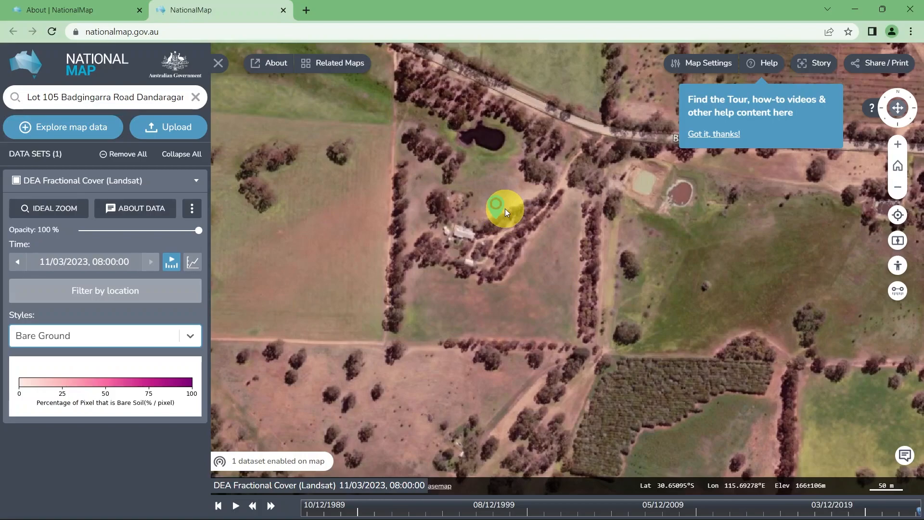
click(103, 292)
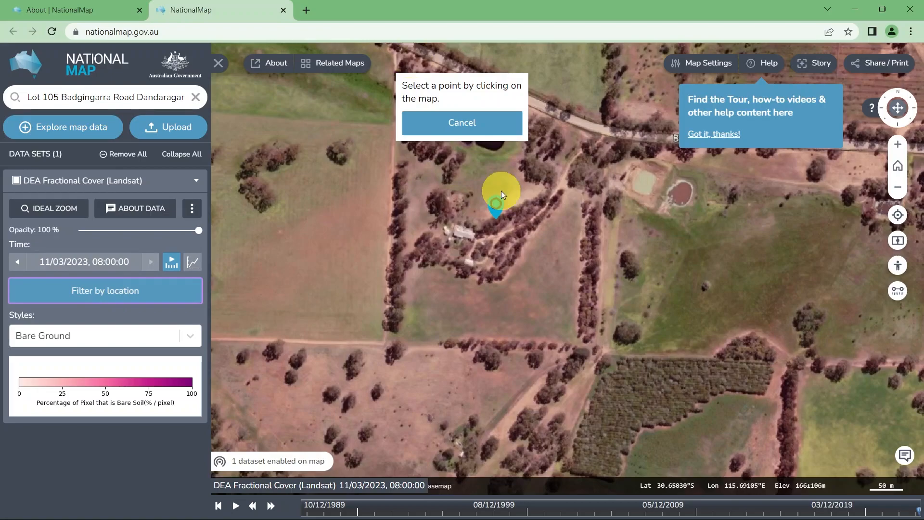
click(614, 306)
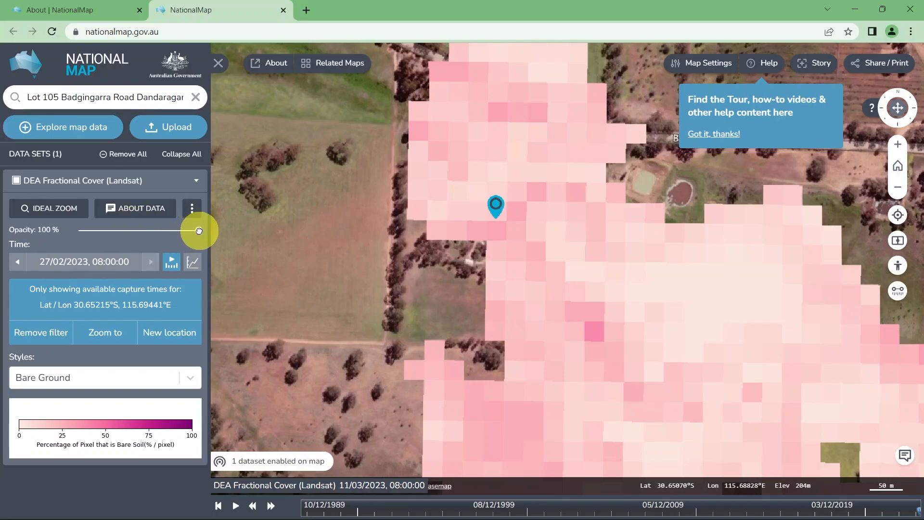
Set the opacity of the fractional cover dataset to 70 %
drag(199, 231, 163, 235)
click(163, 235)
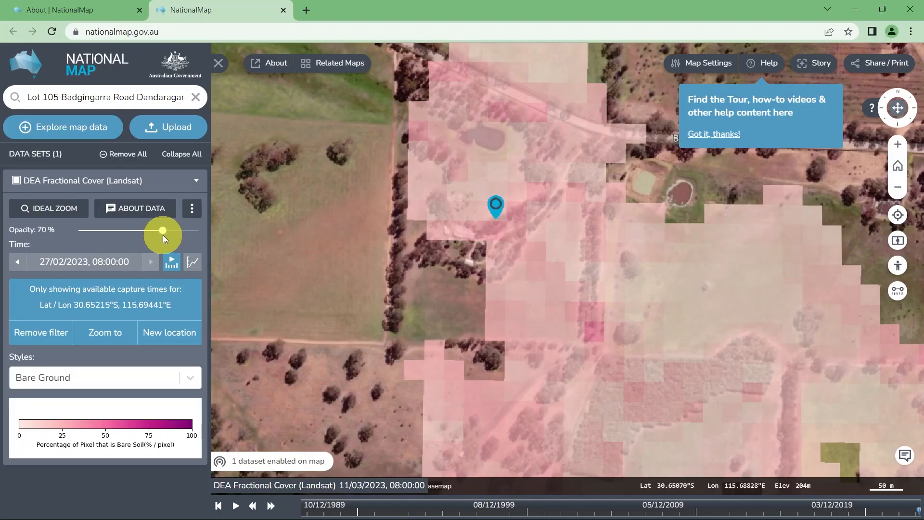